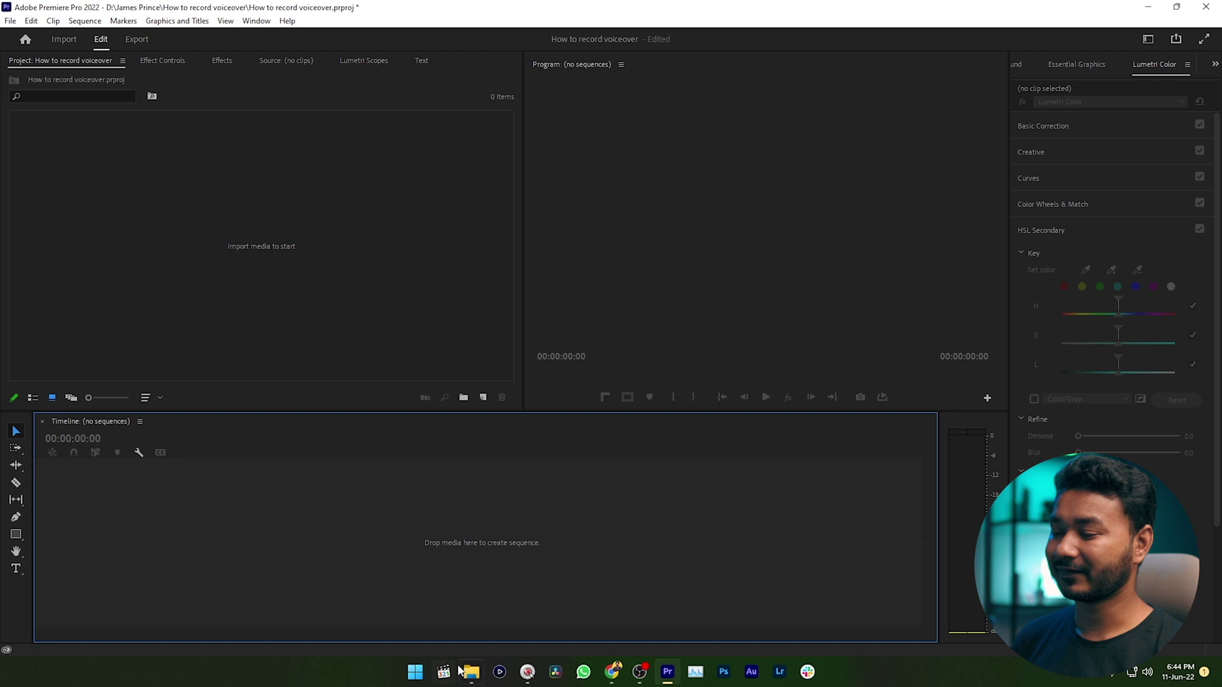
- Drag the four food videos from the Footages folder into Premiere's Project panel
click(471, 673)
drag(916, 352, 684, 265)
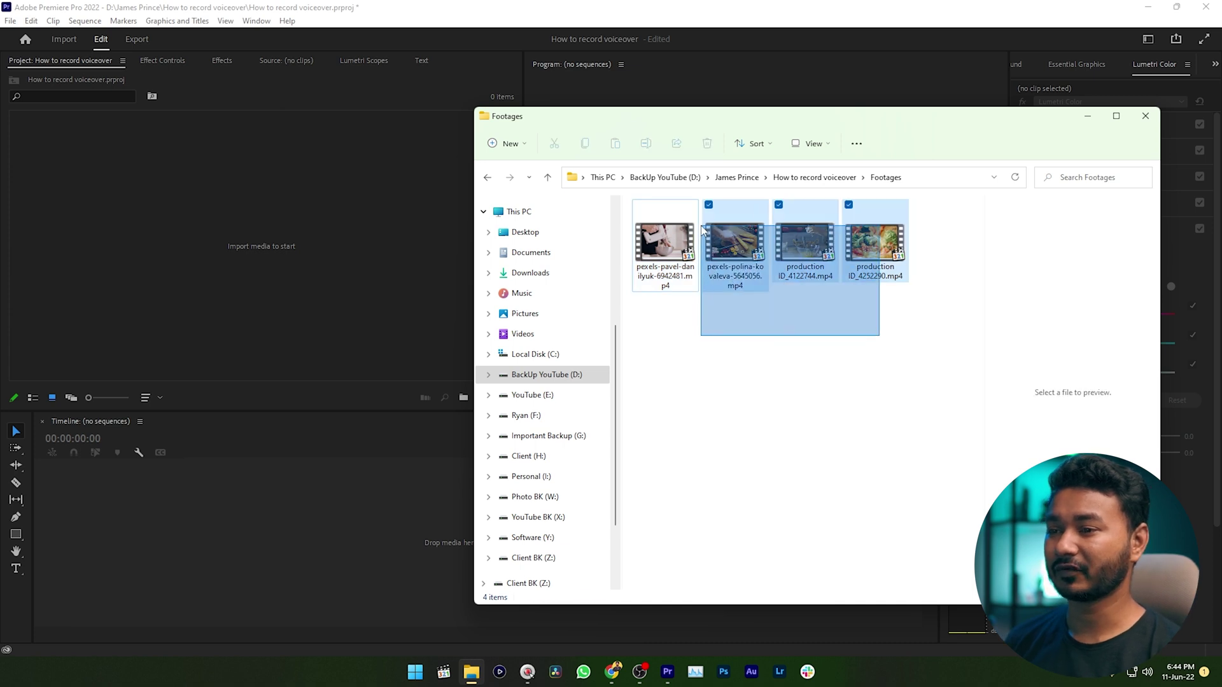
mouse_move(804, 247)
mouse_down()
mouse_move(821, 321)
mouse_move(125, 204)
mouse_up()
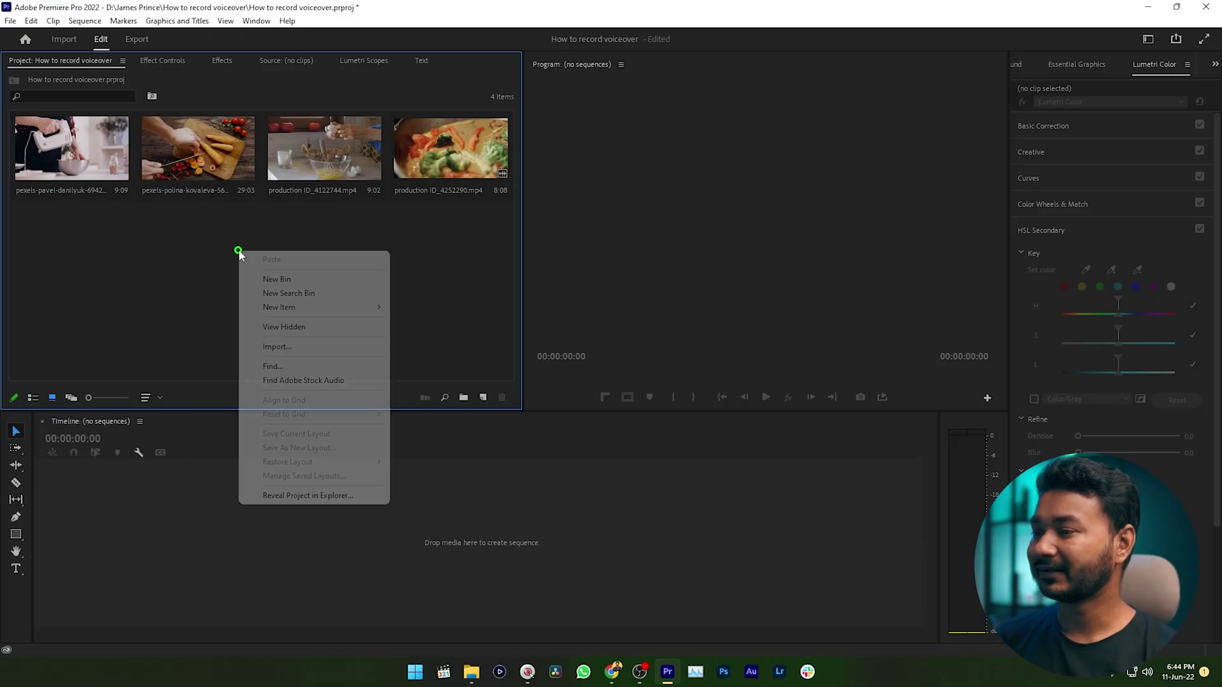
mouse_move(315, 308)
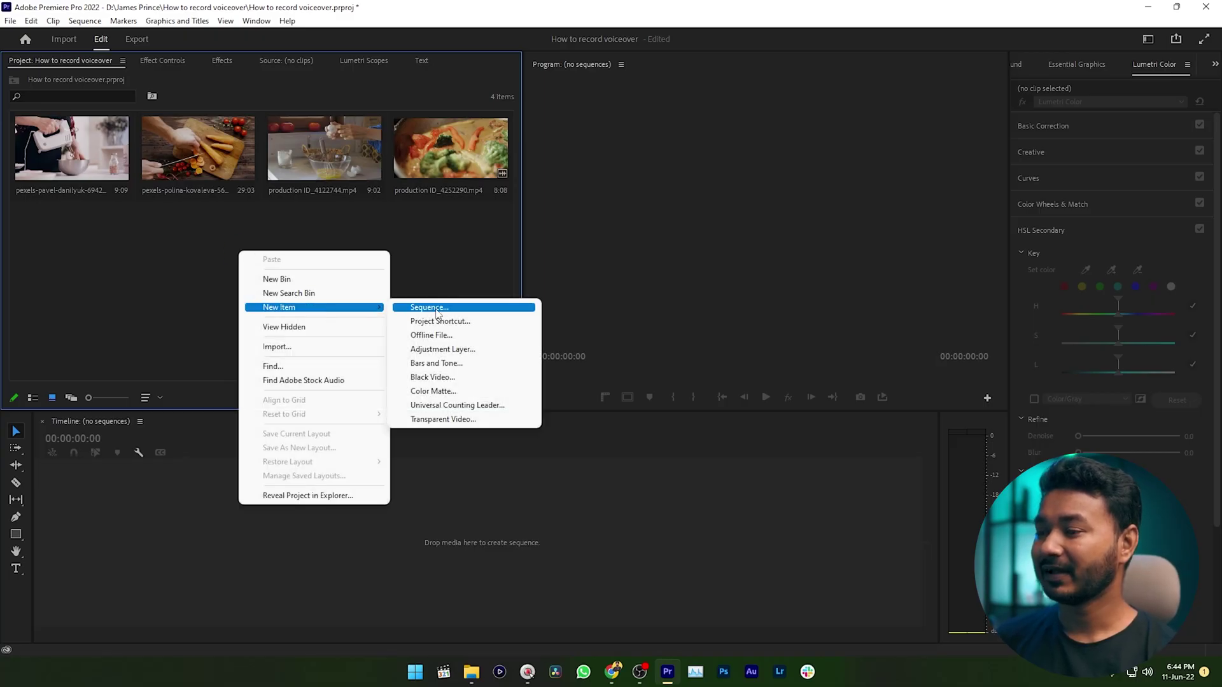
- Create a sequence from the DSLR 1080p24 preset and name it Recipe
click(435, 309)
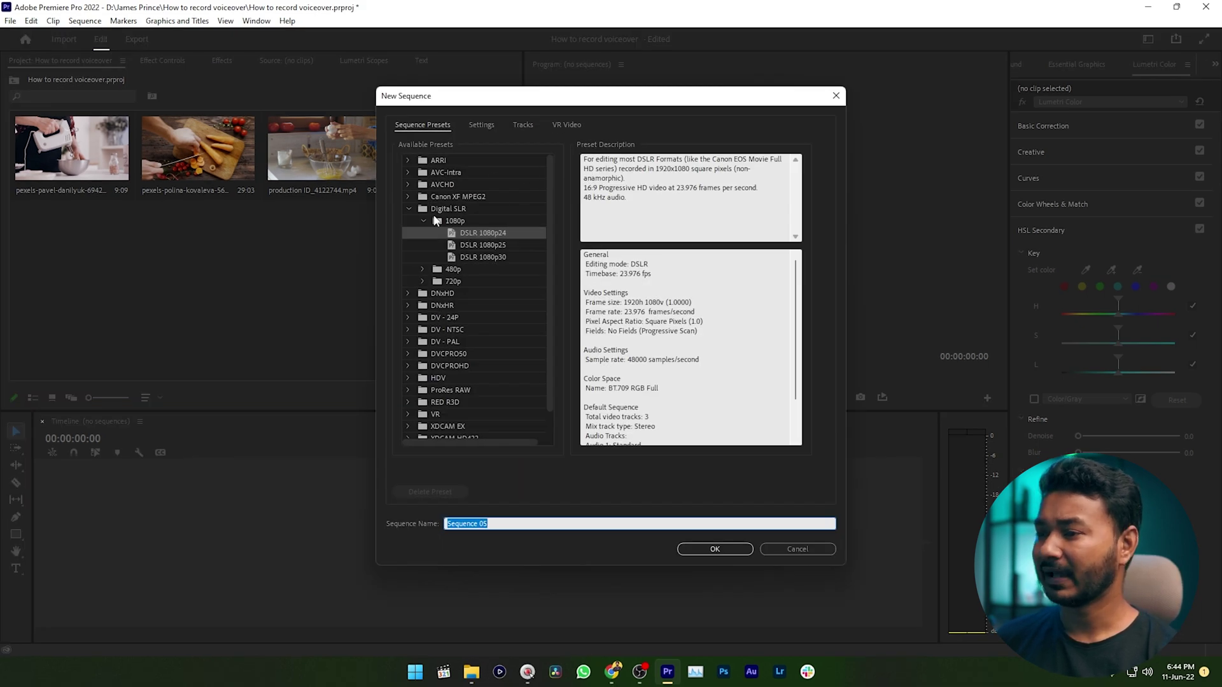
click(437, 221)
click(492, 234)
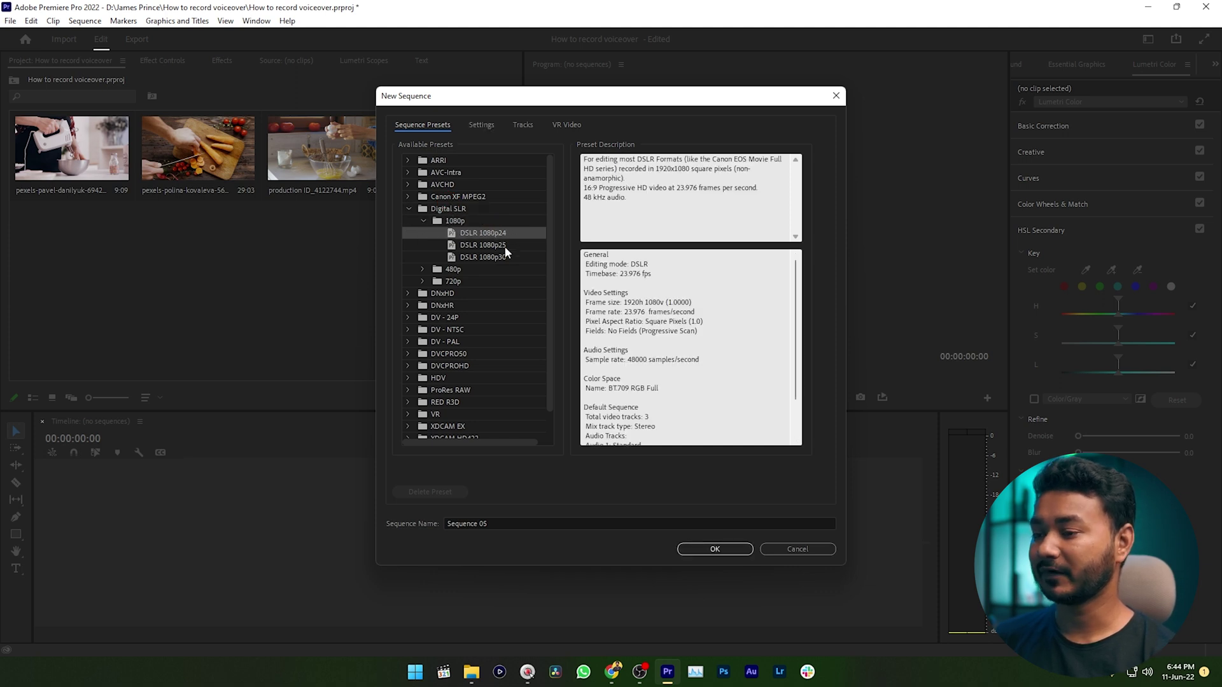
click(515, 529)
text(recipe)
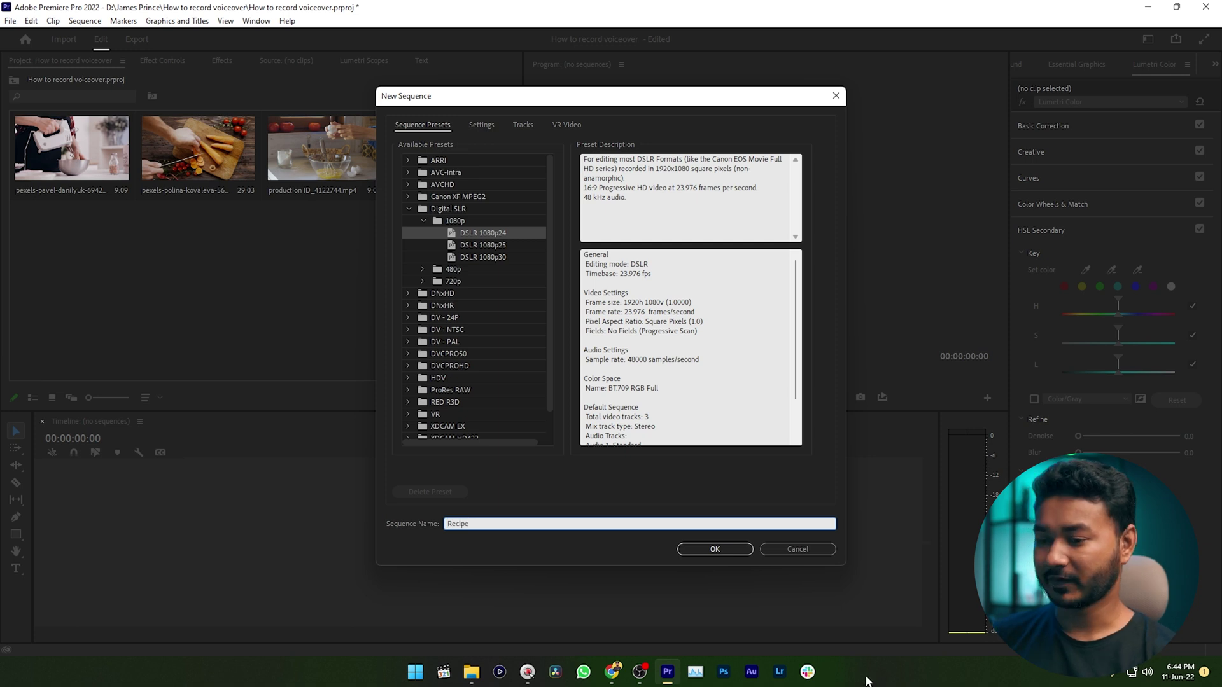
click(713, 550)
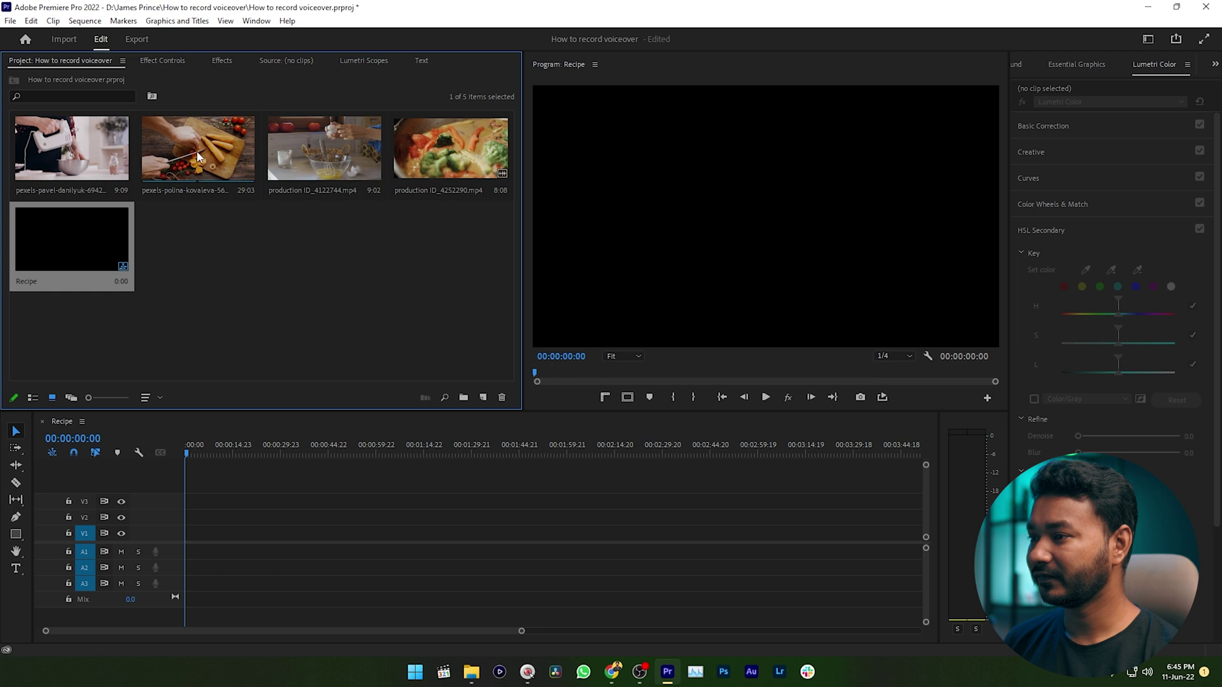
- Place the carrot-chopping, bowl-mixing, hand-mixer and vegetable dish clips on V1, keeping existing sequence settings
drag(198, 155, 189, 551)
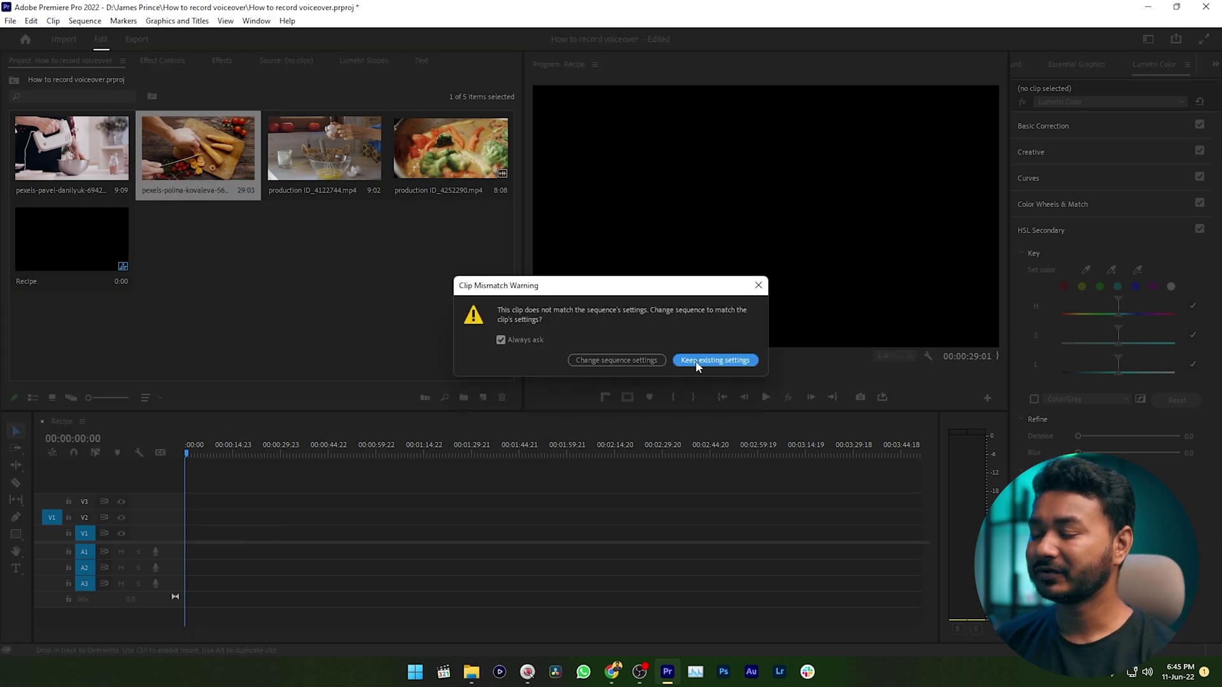
click(707, 362)
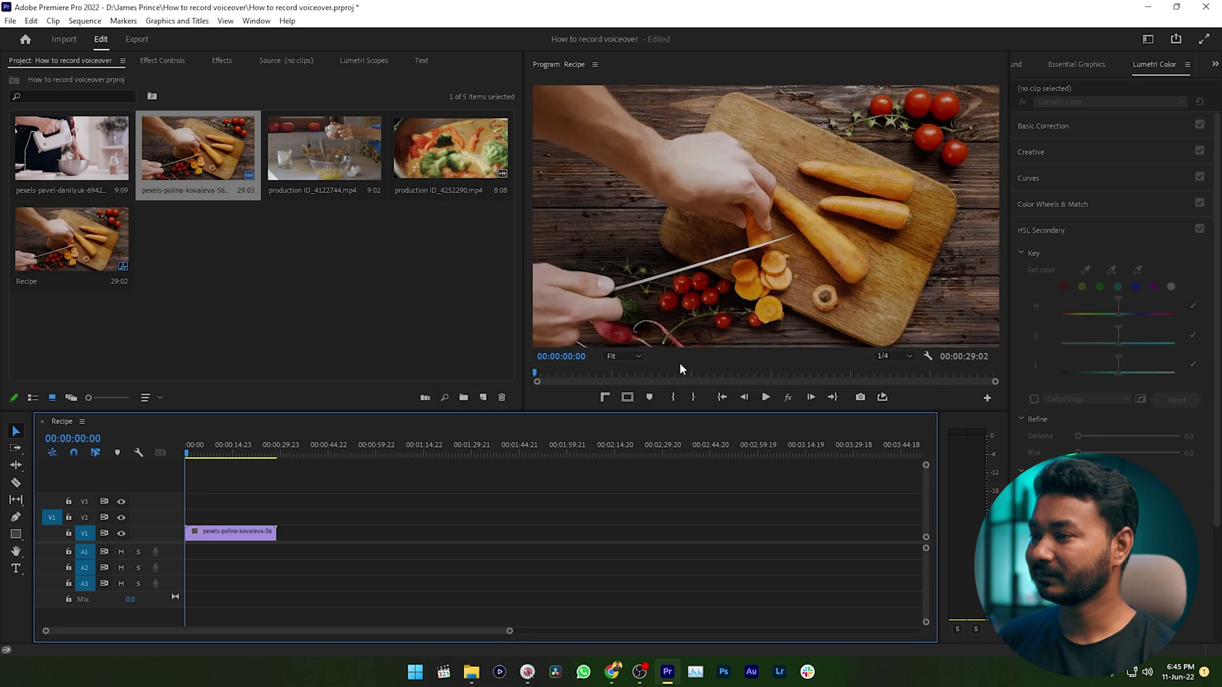
drag(357, 187, 286, 535)
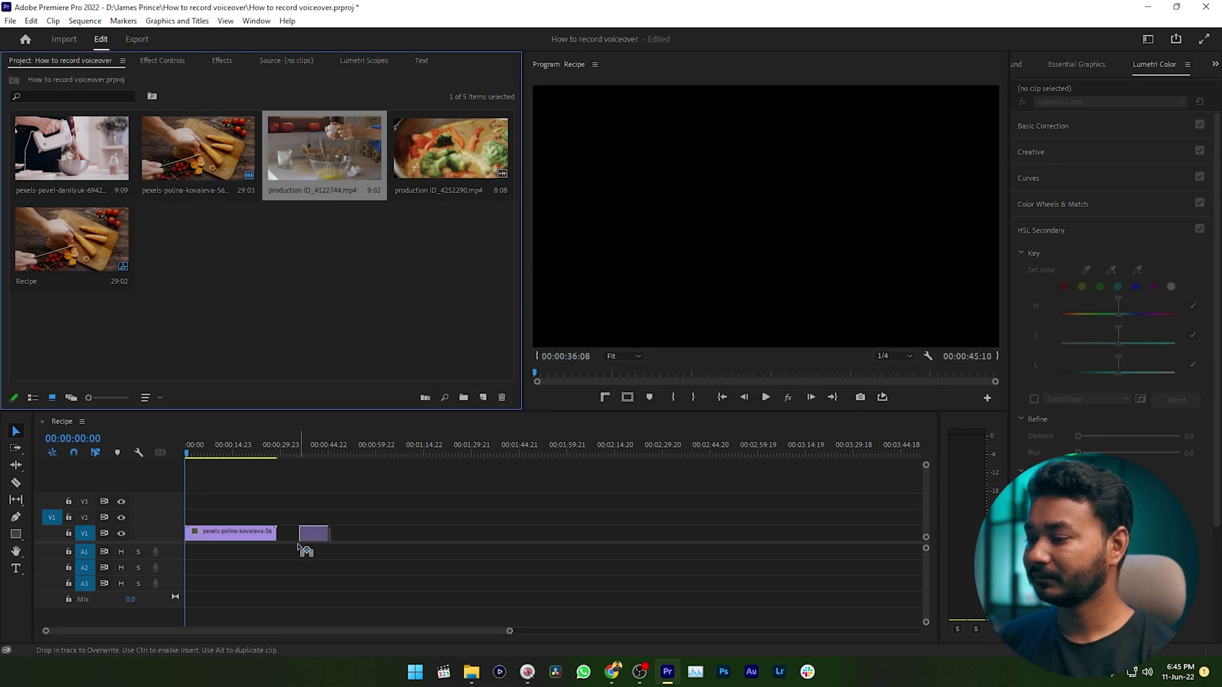
mouse_move(63, 150)
mouse_down()
mouse_move(358, 520)
mouse_move(318, 537)
mouse_up()
drag(452, 151, 334, 532)
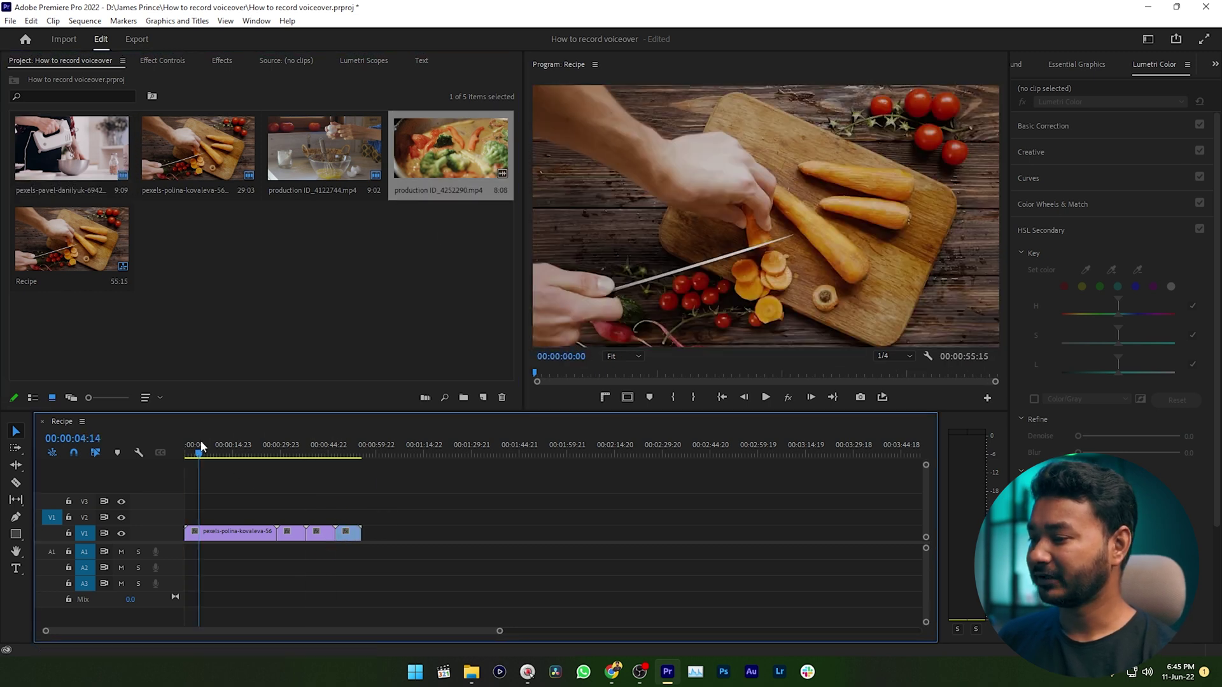
- Split the carrot-chopping clip at 14 seconds, delete its remainder and ripple-delete the gap
click(231, 457)
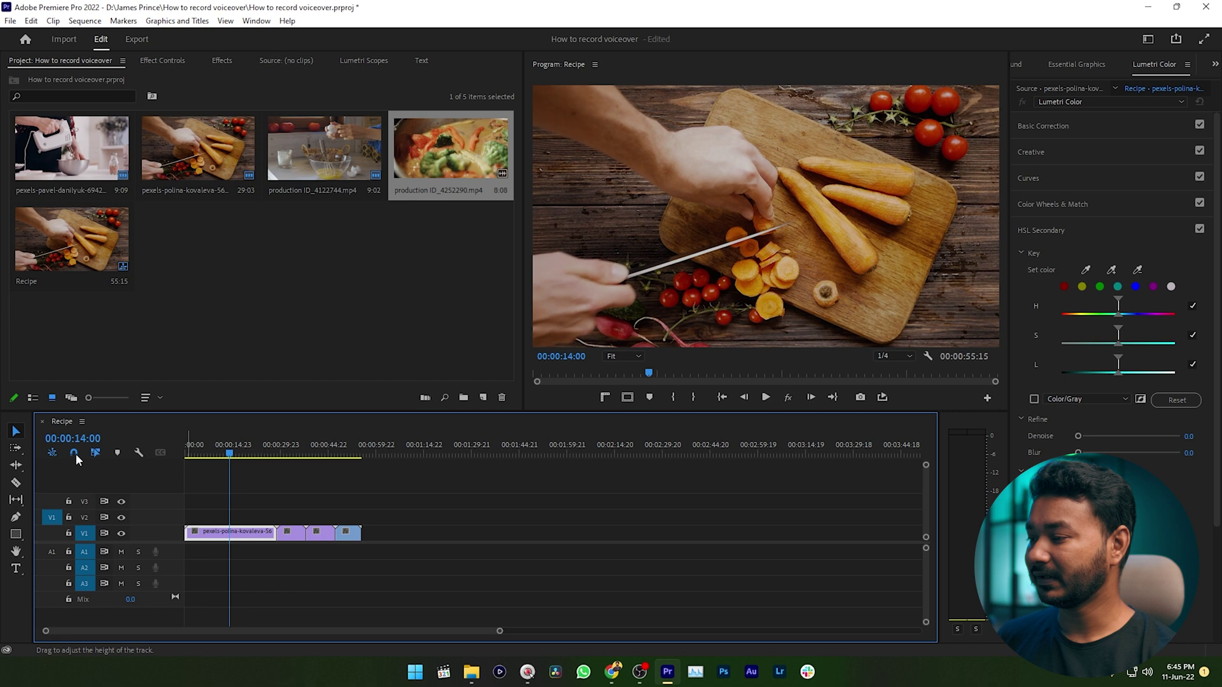
click(15, 485)
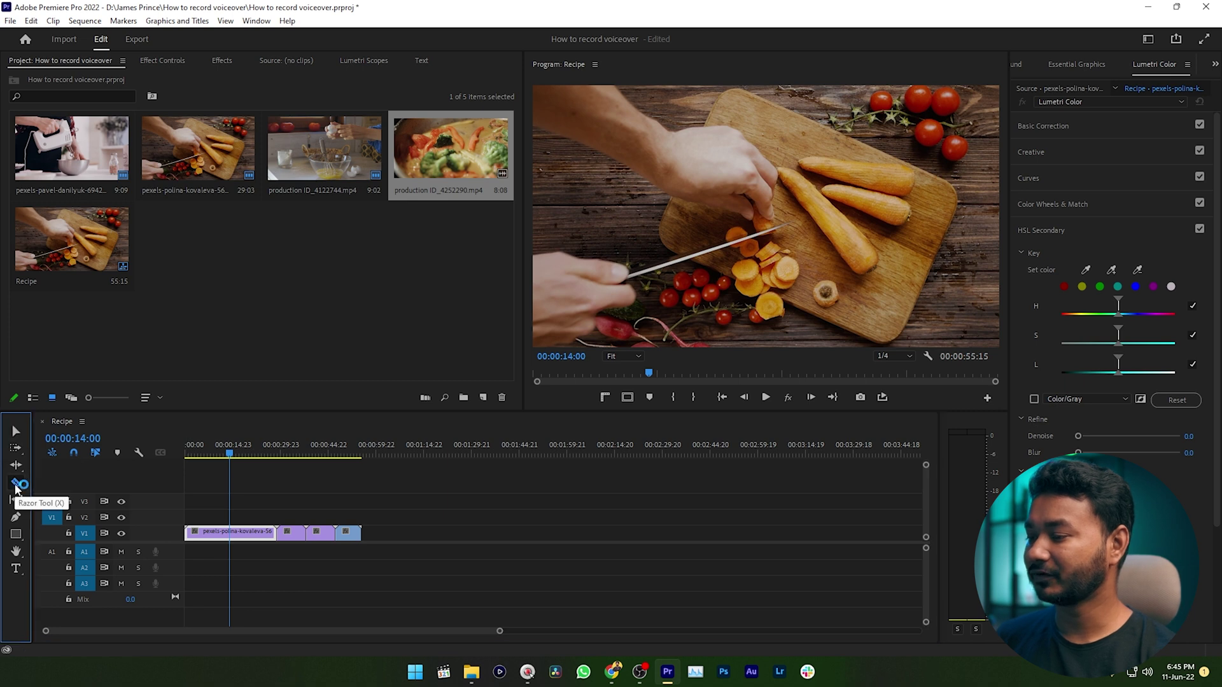
click(236, 533)
mouse_move(248, 533)
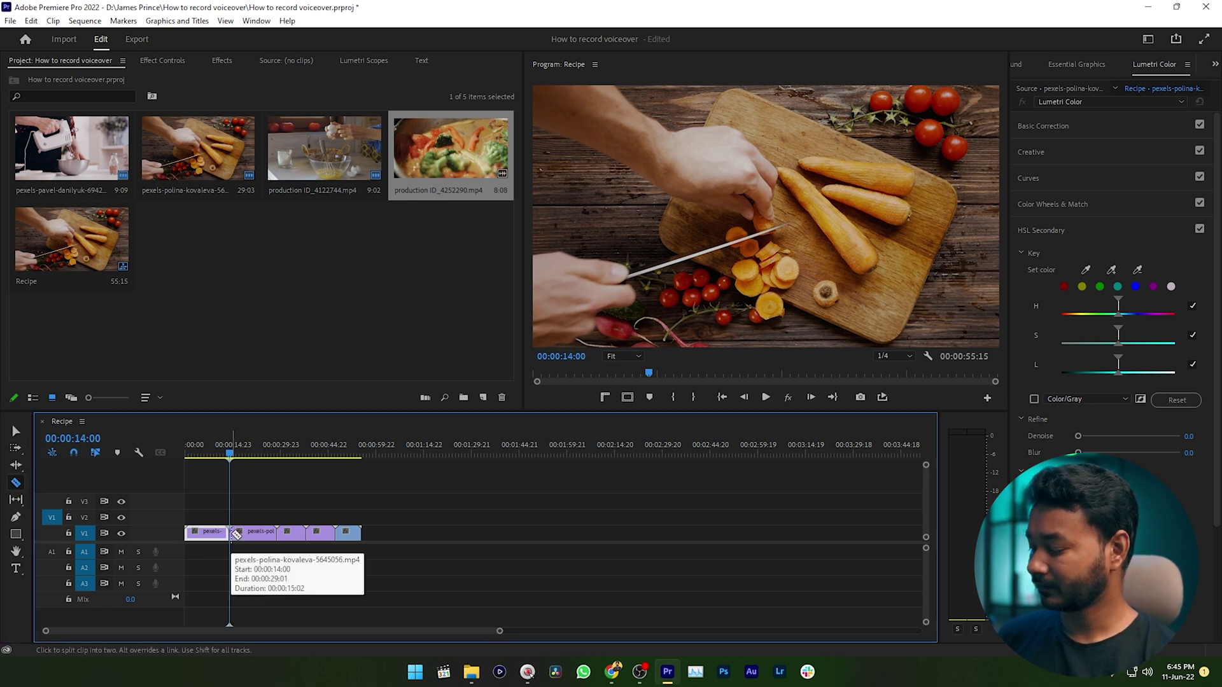
key(v)
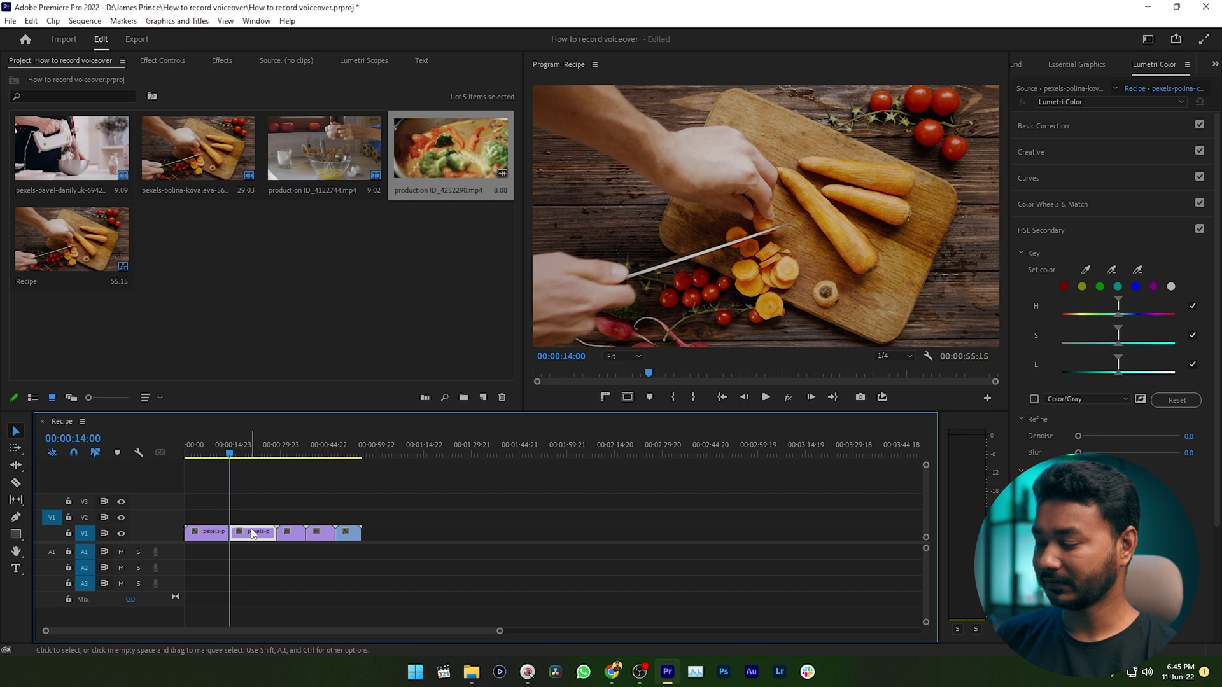
key(Delete)
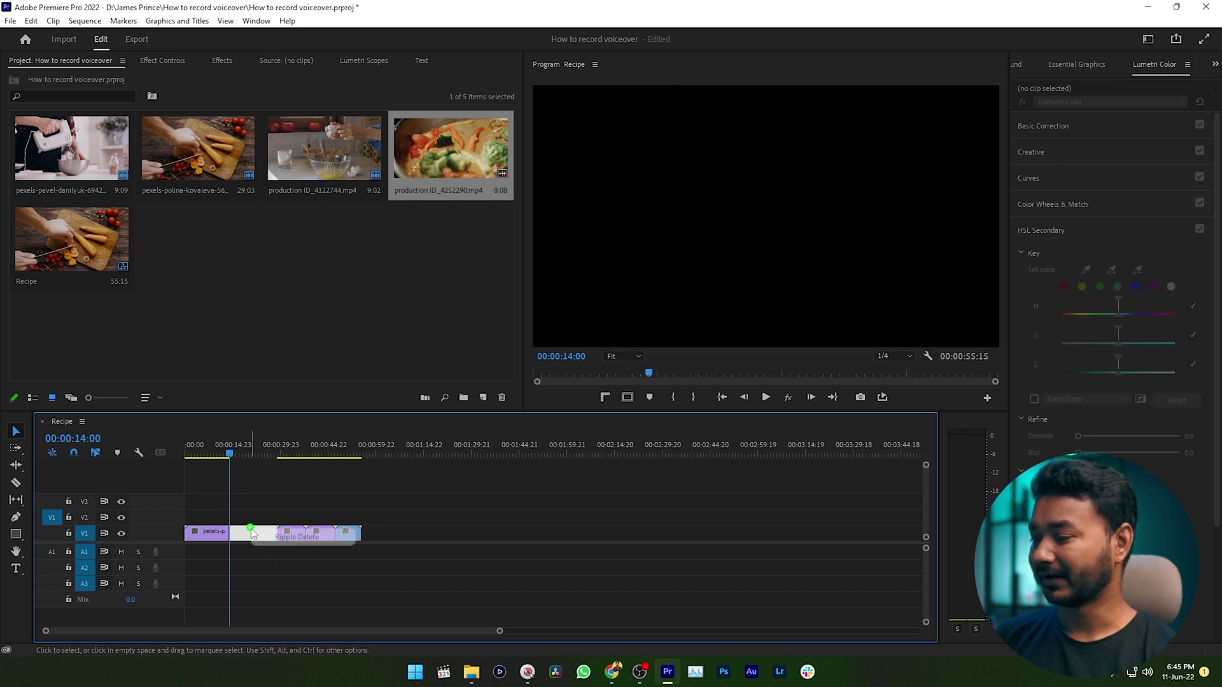
right_click(252, 528)
click(276, 536)
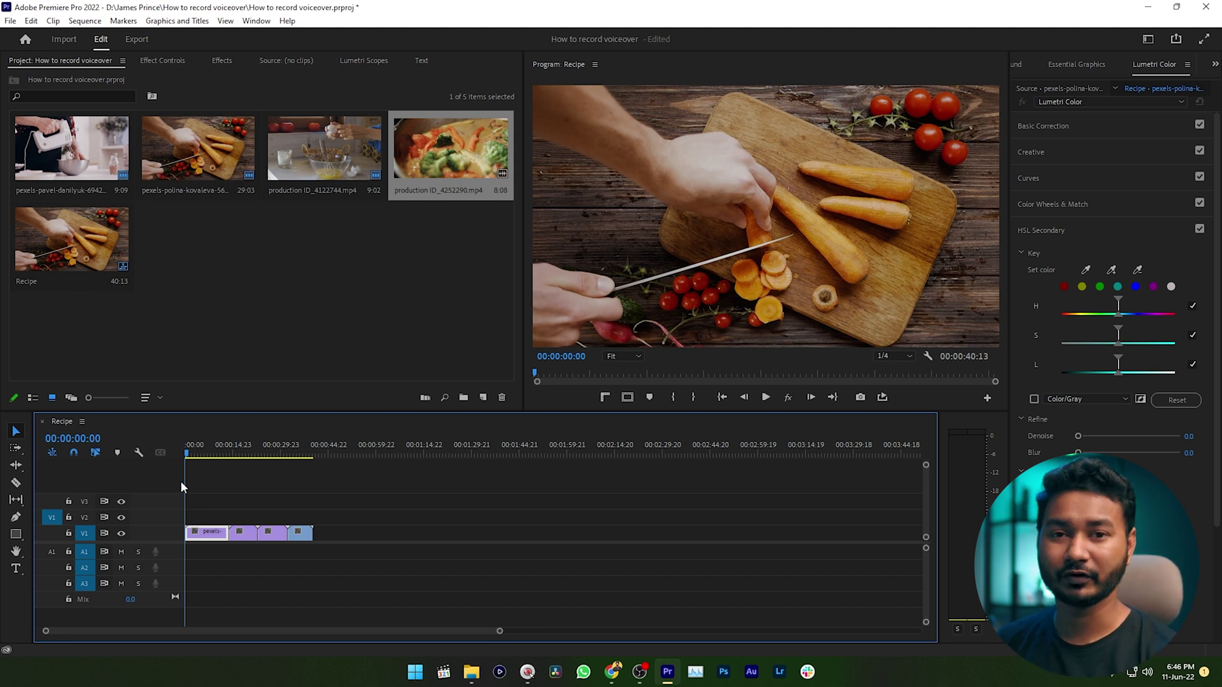
- Save the project and show the Voice-Over Record Settings for track A1
key(ctrl+s)
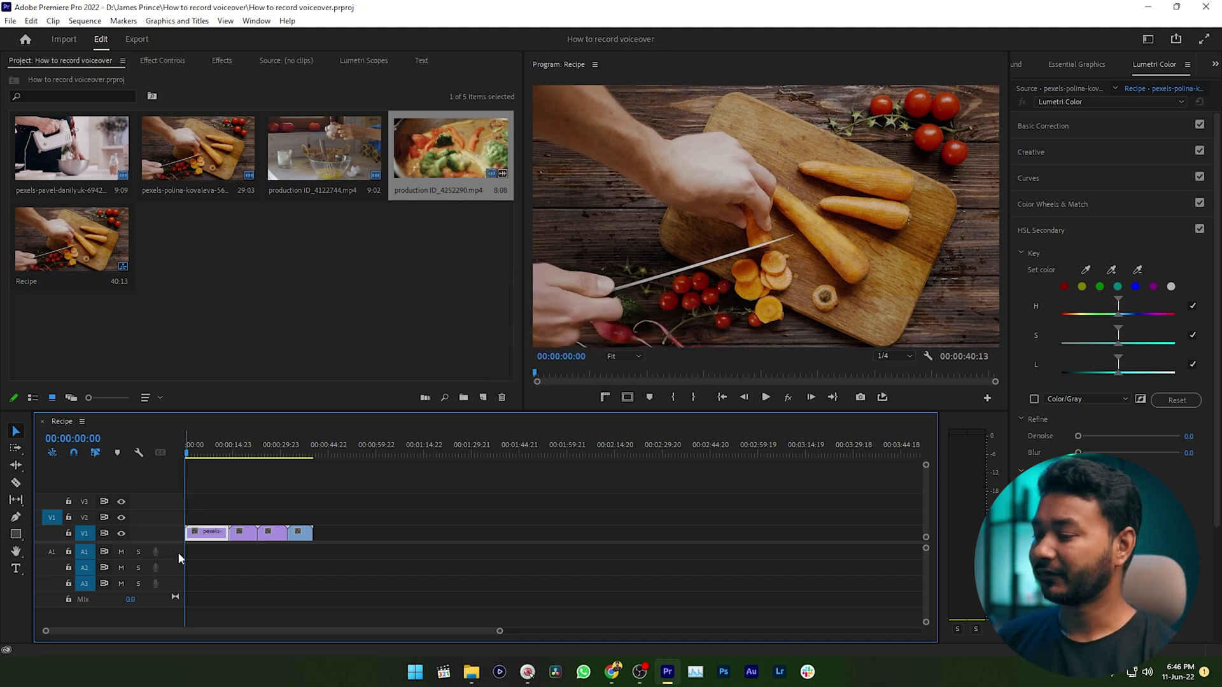
right_click(178, 552)
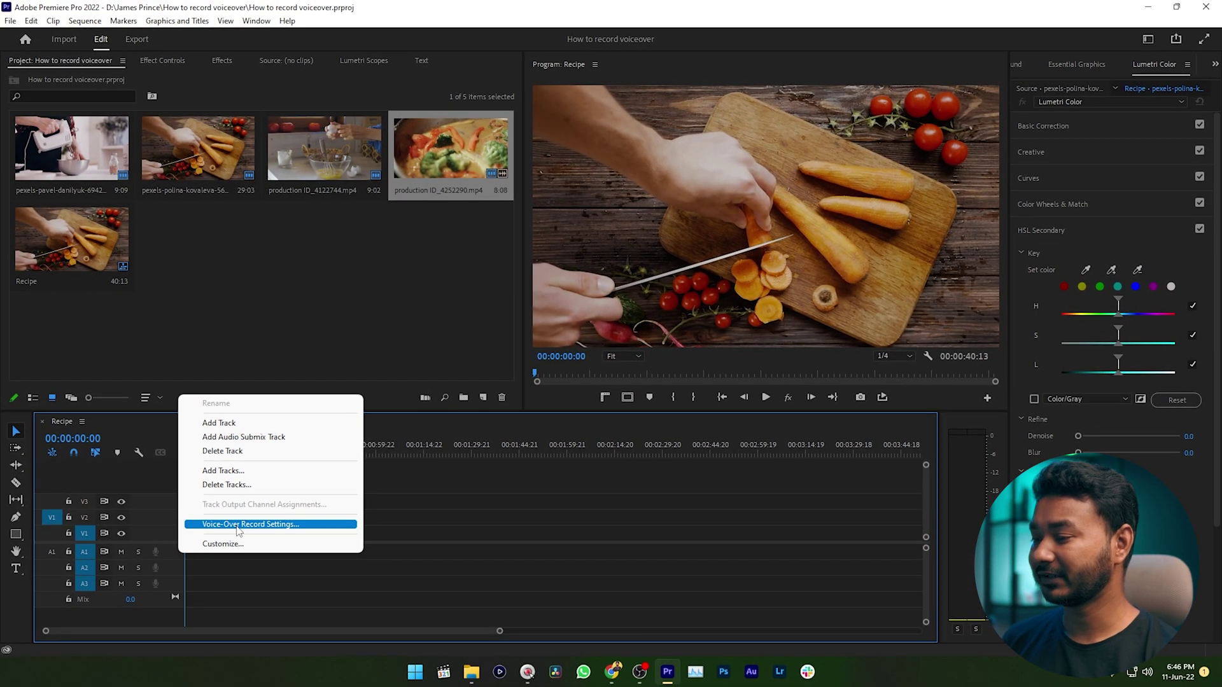
click(237, 529)
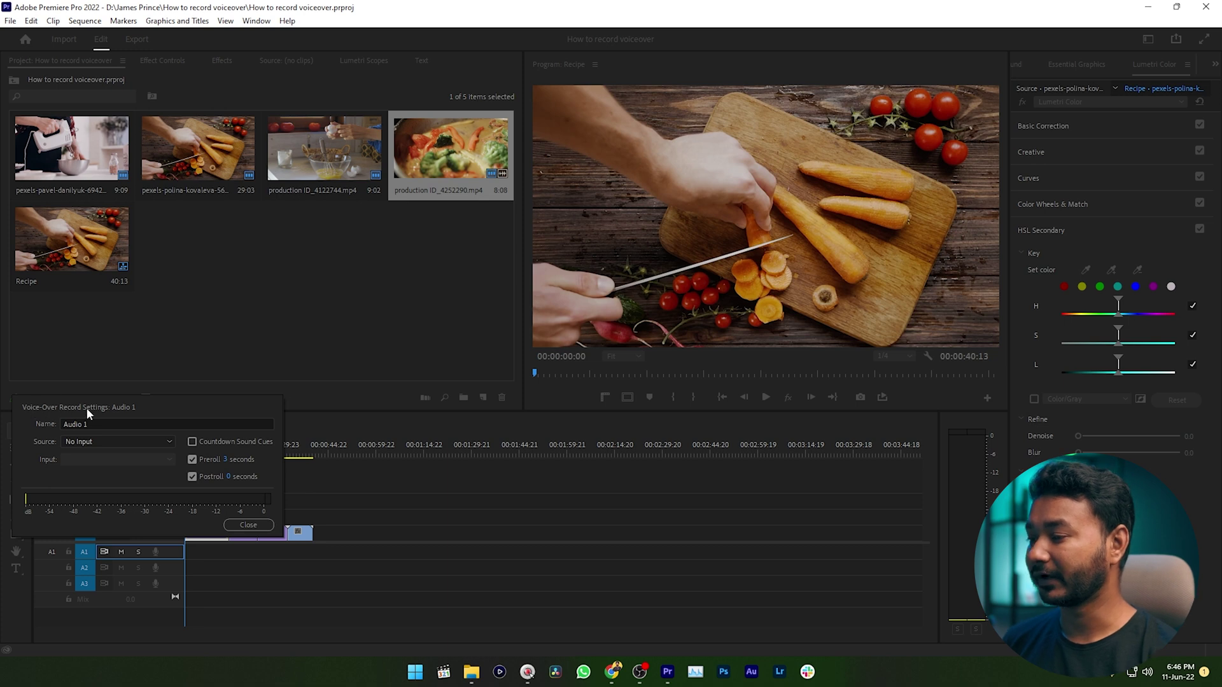
- Name the recording Voiceover, use the RØDE desktop microphone, enable countdown cues, set 3-second postroll
click(69, 424)
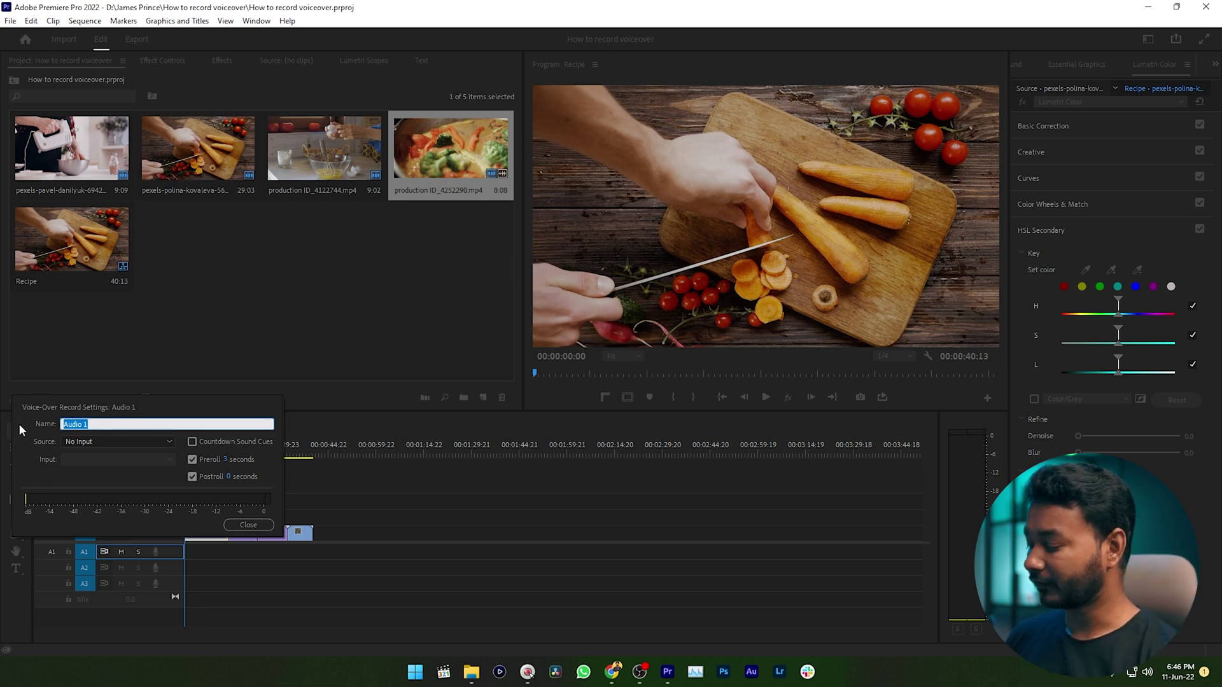
key(BackSpace)
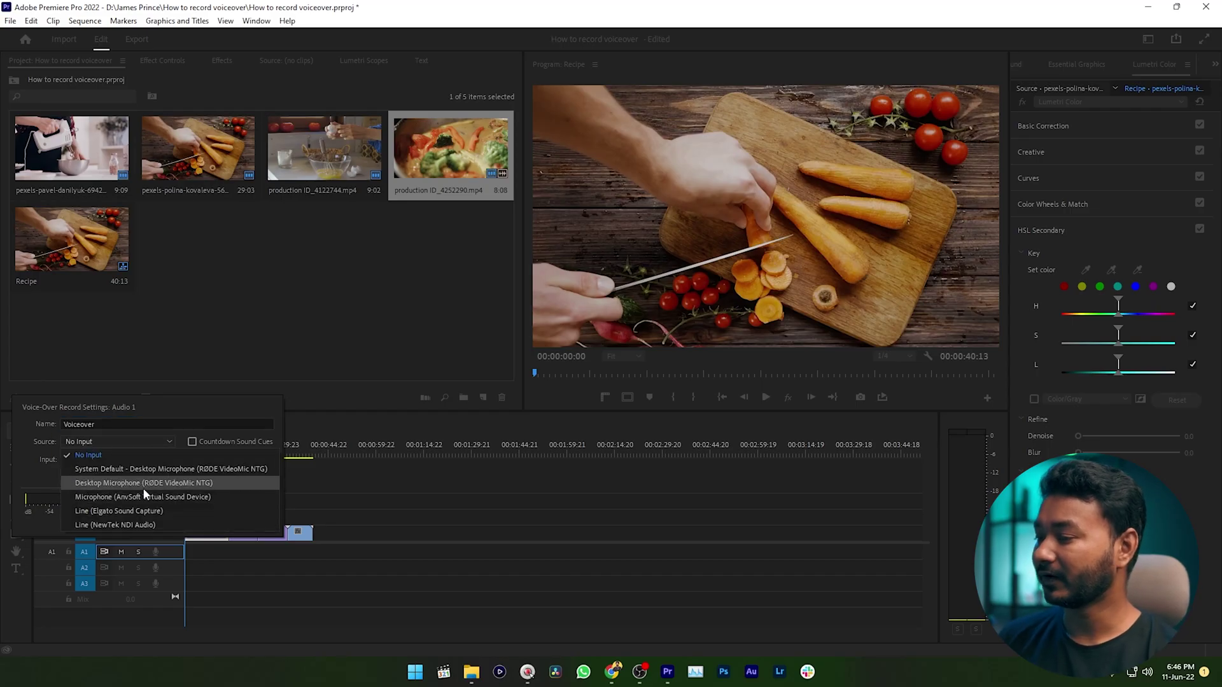
click(188, 490)
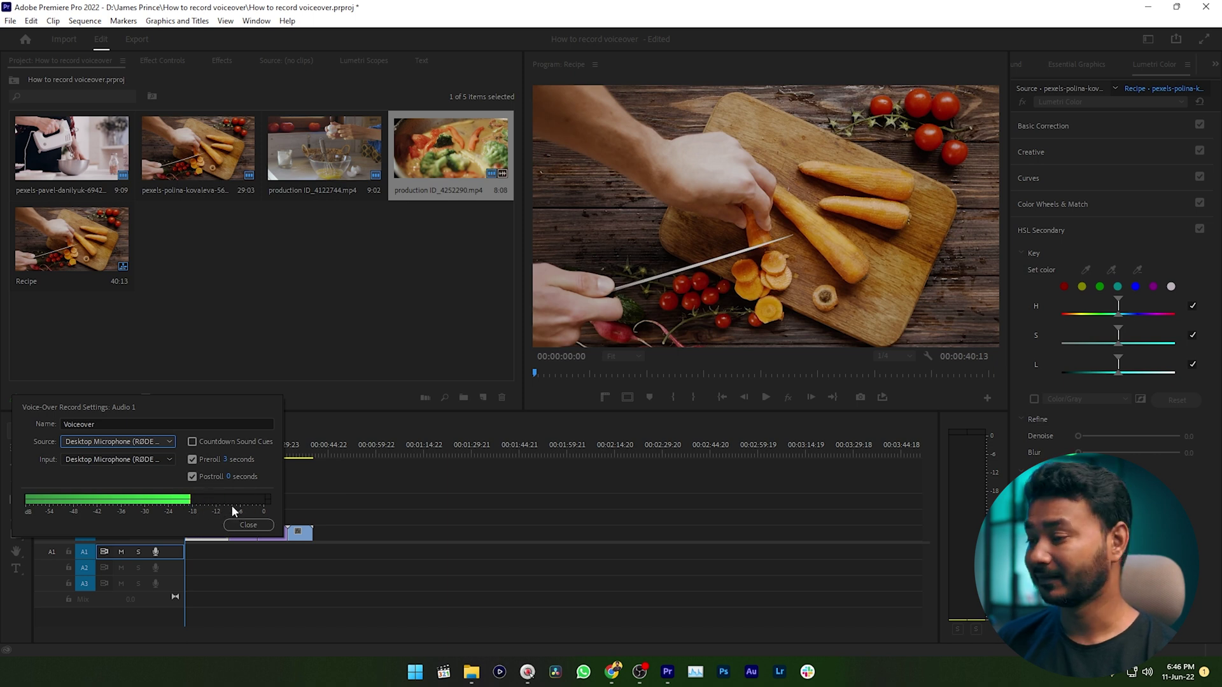
click(195, 441)
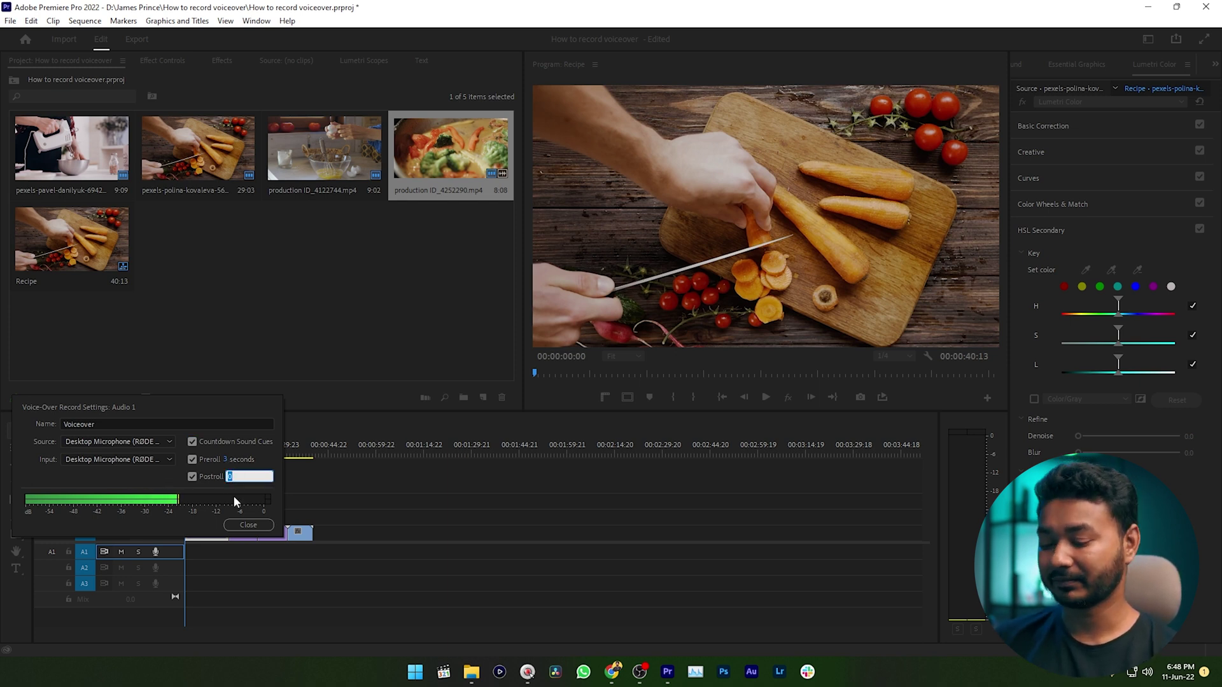
text(3)
key(Return)
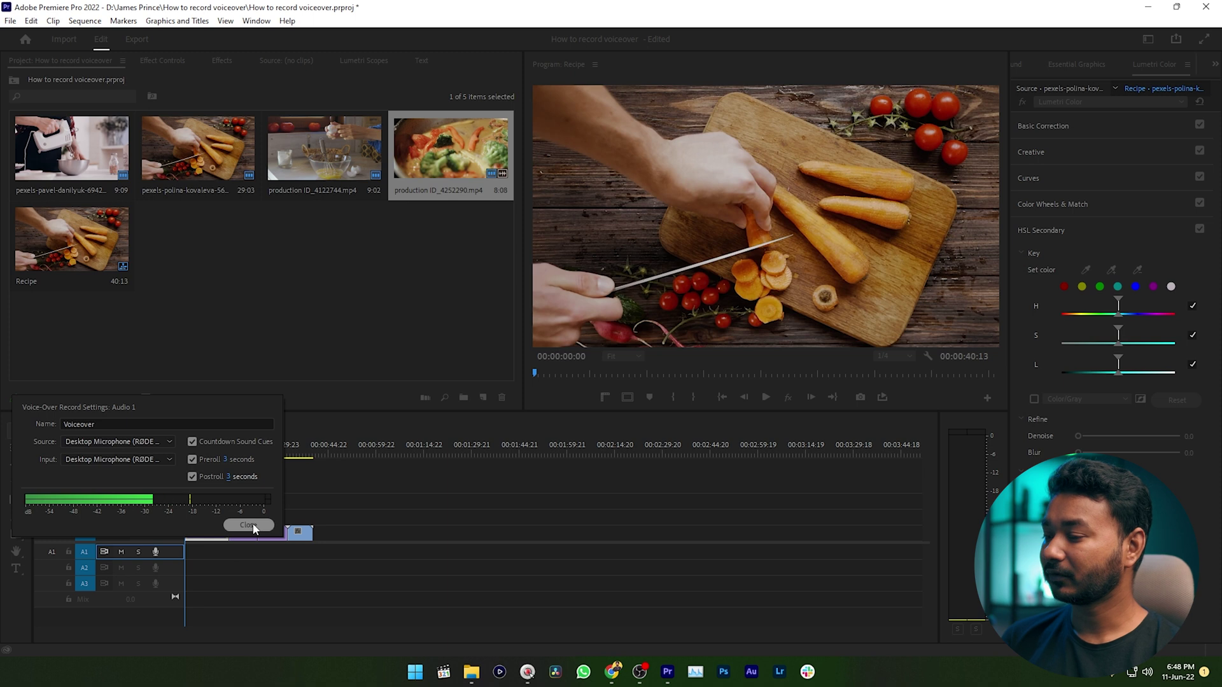
click(249, 525)
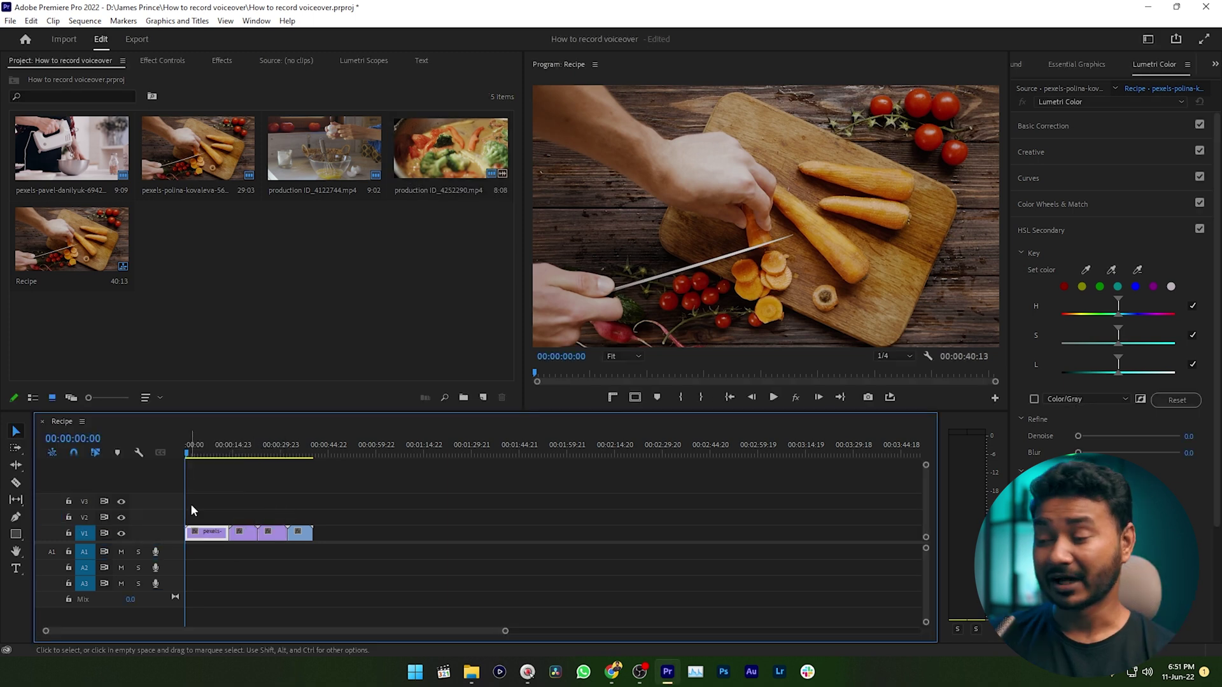
- Record a roughly 25-second voiceover onto track A1 with the Voice-over record button
click(157, 552)
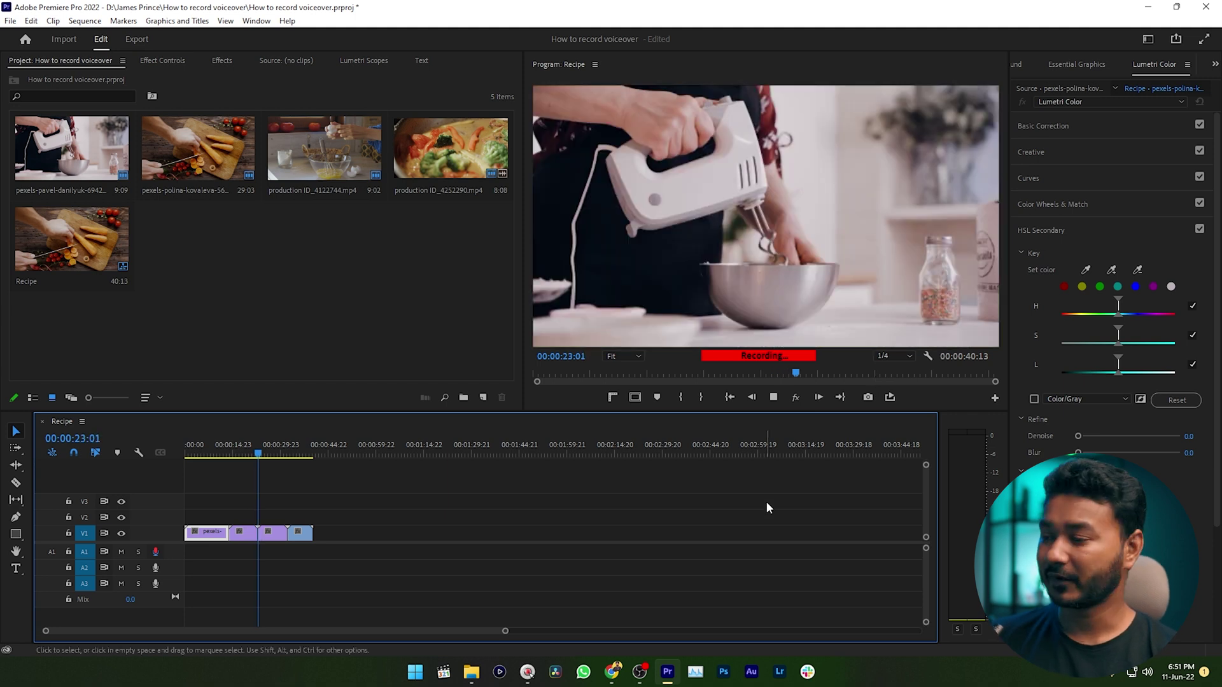
click(156, 554)
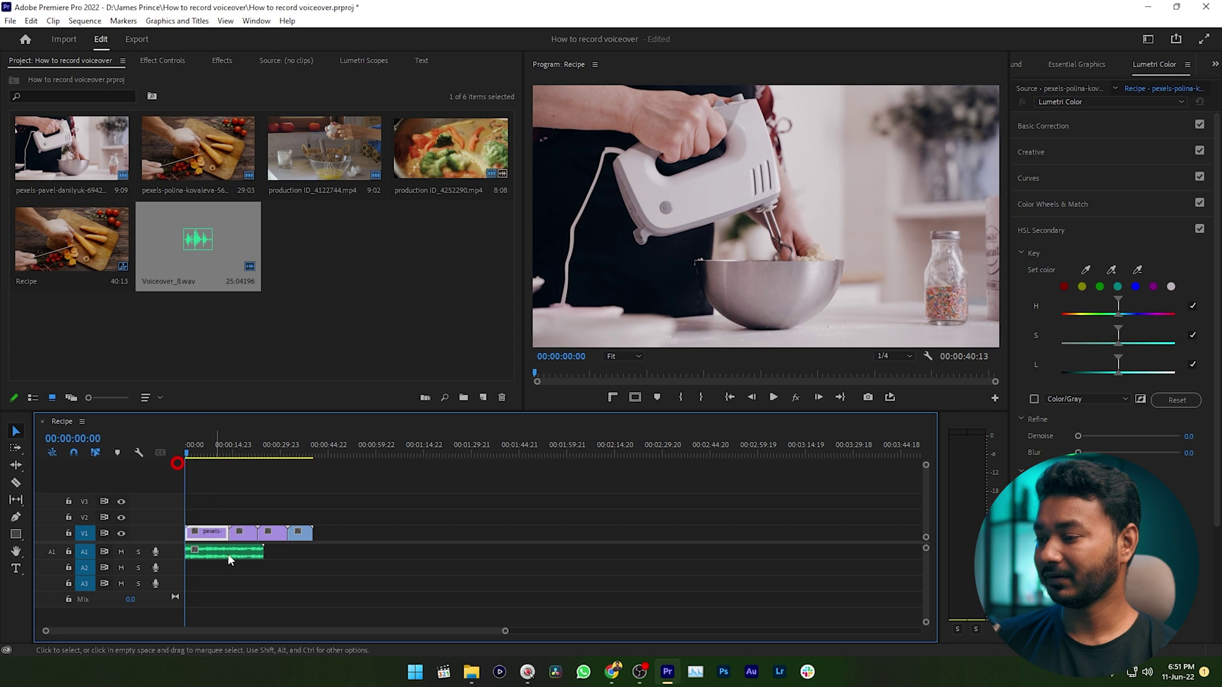
- Play the Recipe sequence from the start to review the voiceover
key(space)
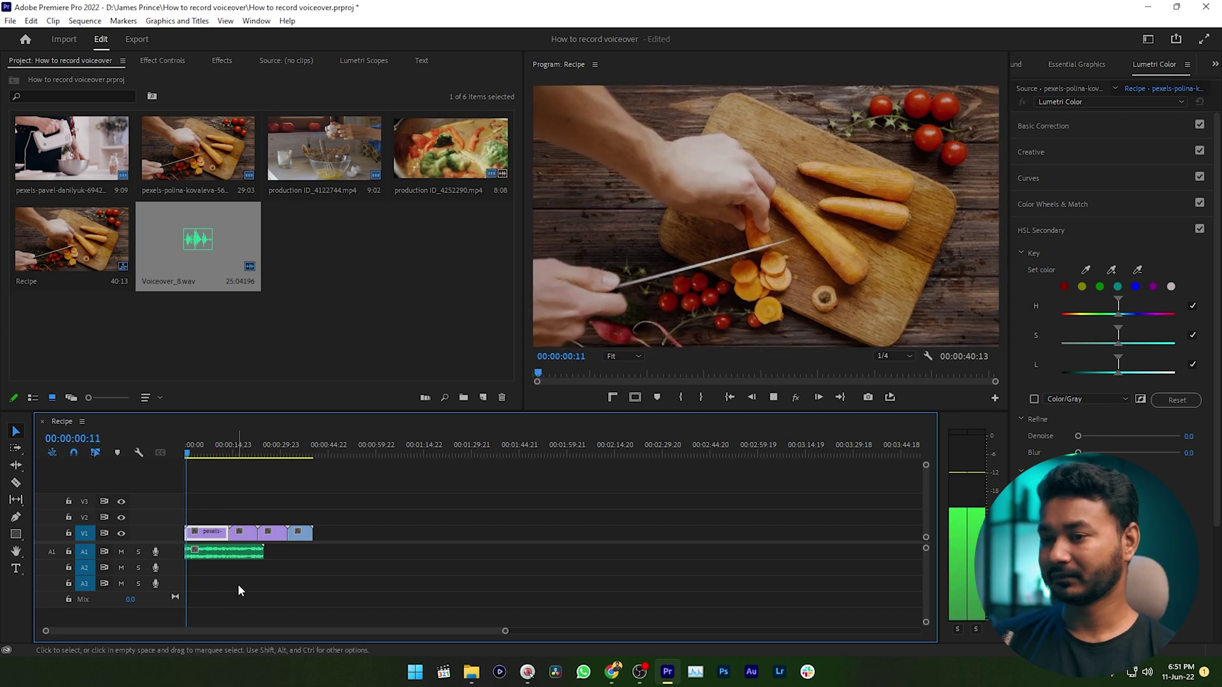